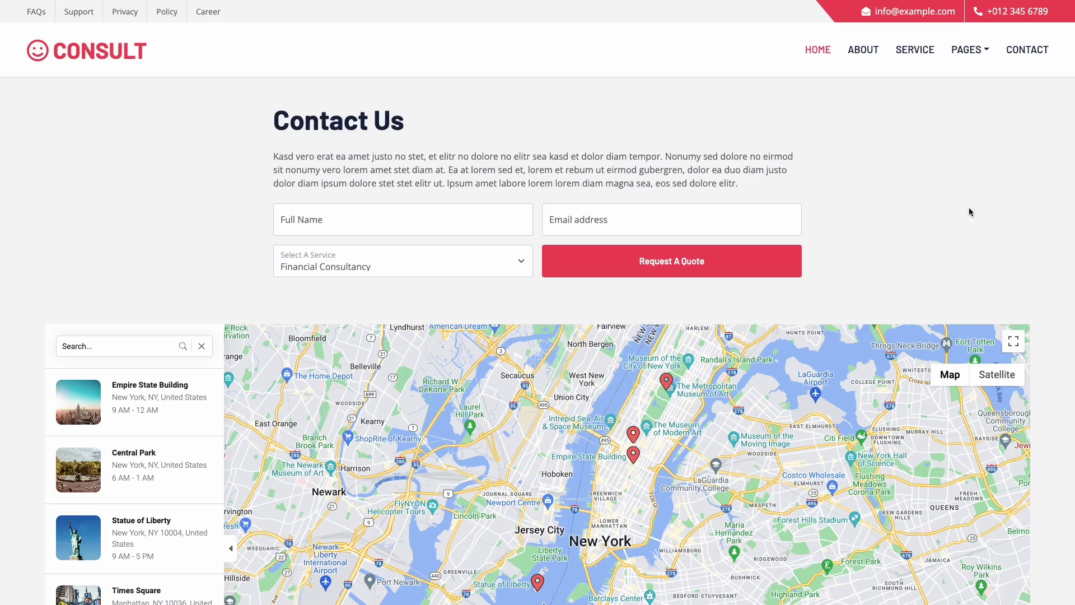
# Scroll the Consult contact page and open the Statue of Liberty and Empire State Building map info windows
pyautogui.scroll(-3, 862, 207)
pyautogui.scroll(-1, 863, 207)
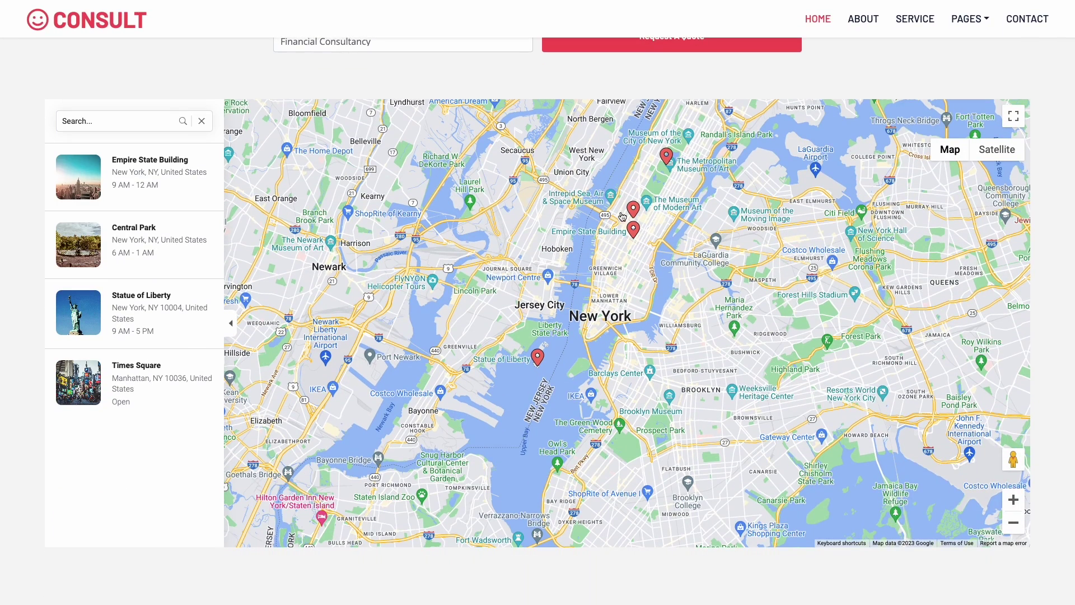
pyautogui.click(180, 297)
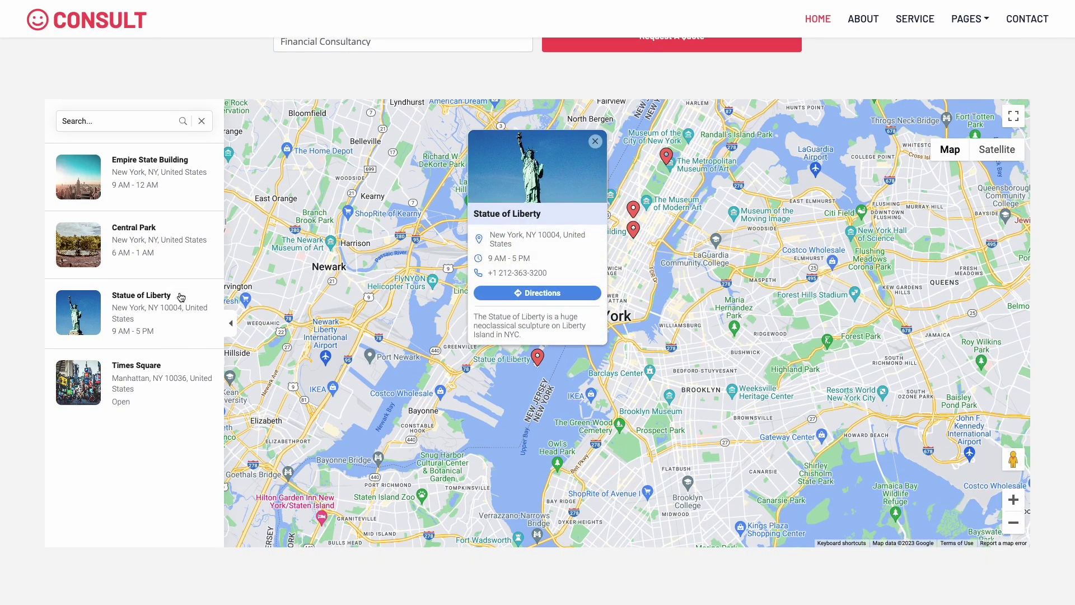
pyautogui.click(162, 185)
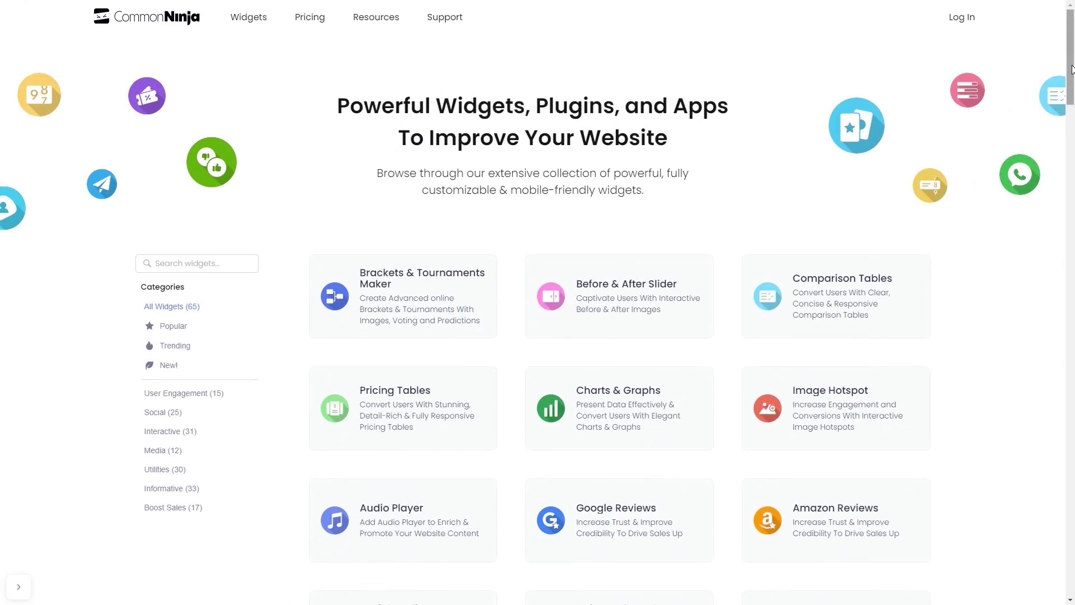
# Scroll down the Common Ninja widget catalogue to reach the Google Maps widget
pyautogui.moveTo(1072, 69); pyautogui.dragTo(1073, 382)
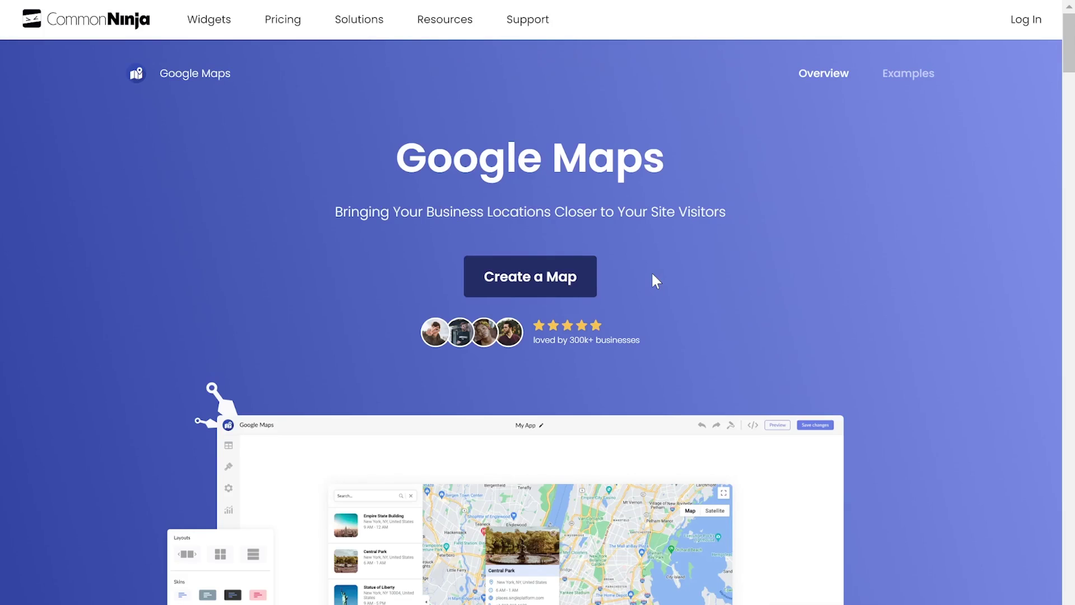
# Create a new map and add an Eiffel Tower location with the description 'Description'
pyautogui.click(555, 283)
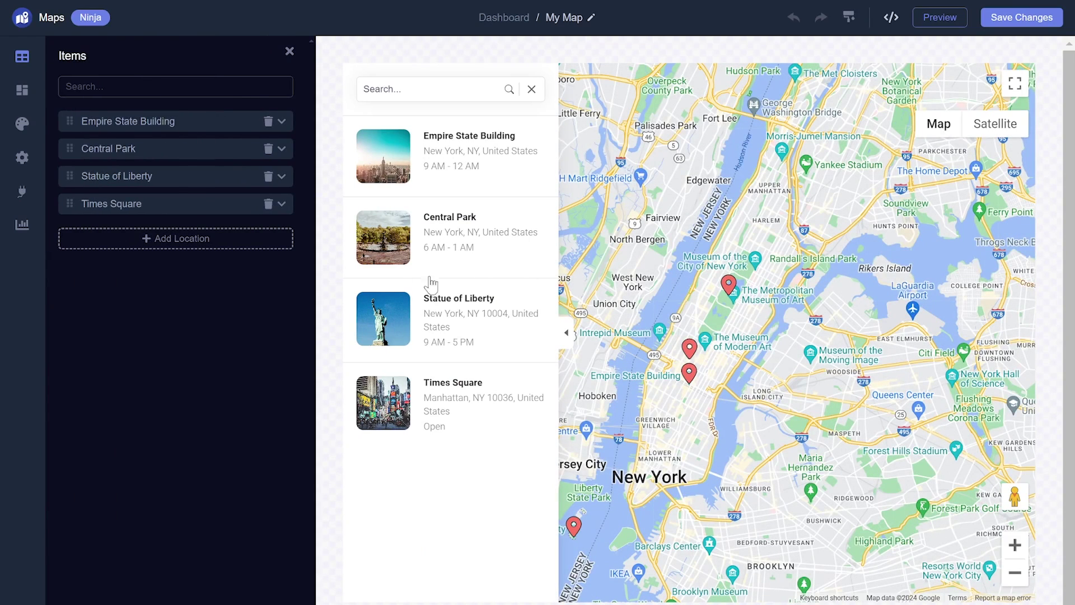
pyautogui.click(276, 242)
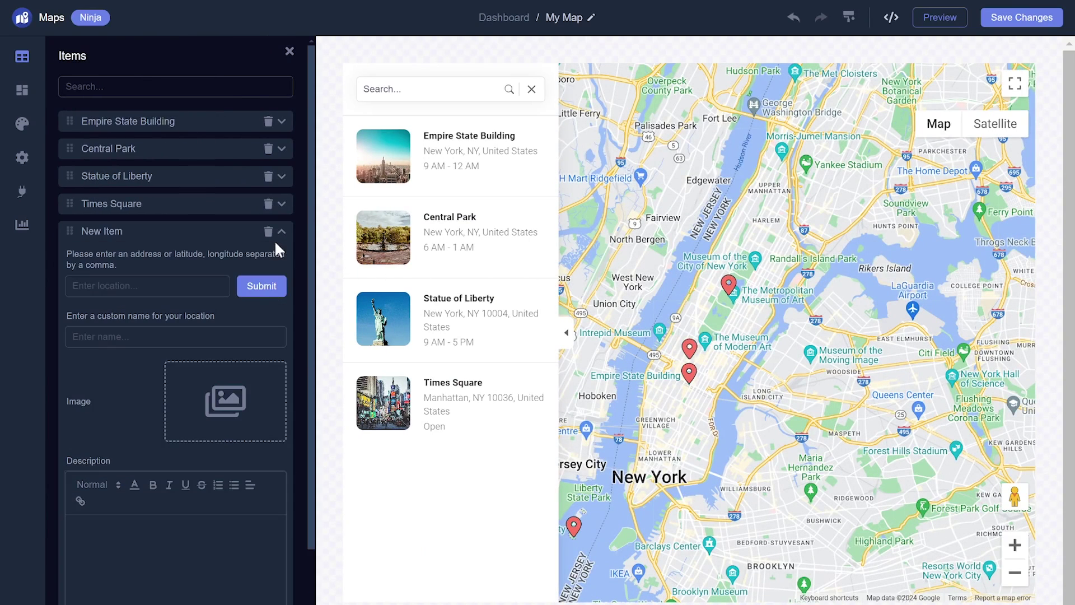
pyautogui.click(194, 283)
pyautogui.write('Ei')
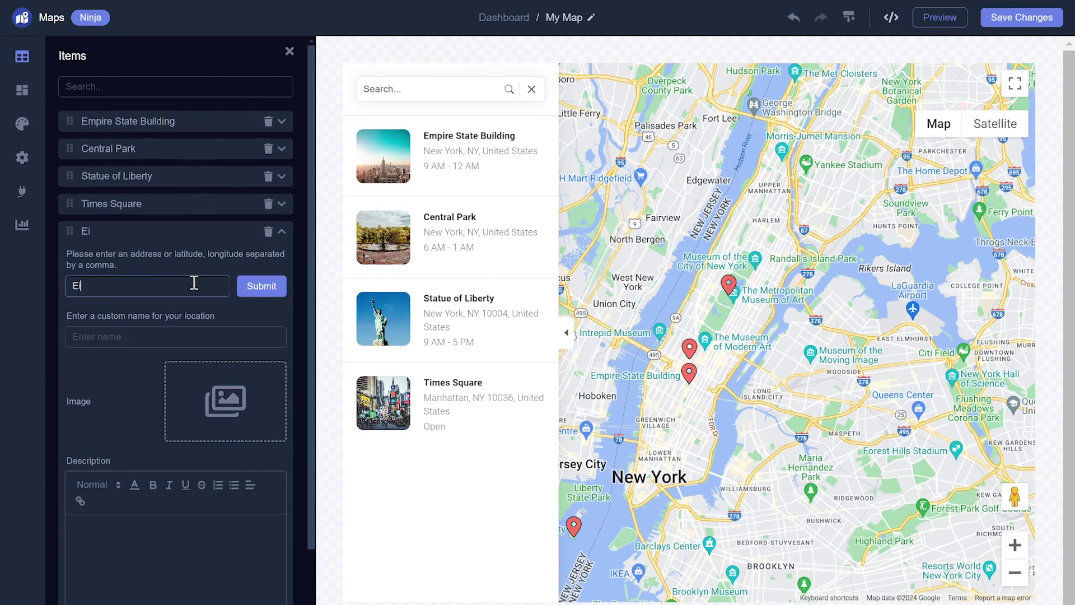
pyautogui.write('ffel Tower')
pyautogui.click(256, 289)
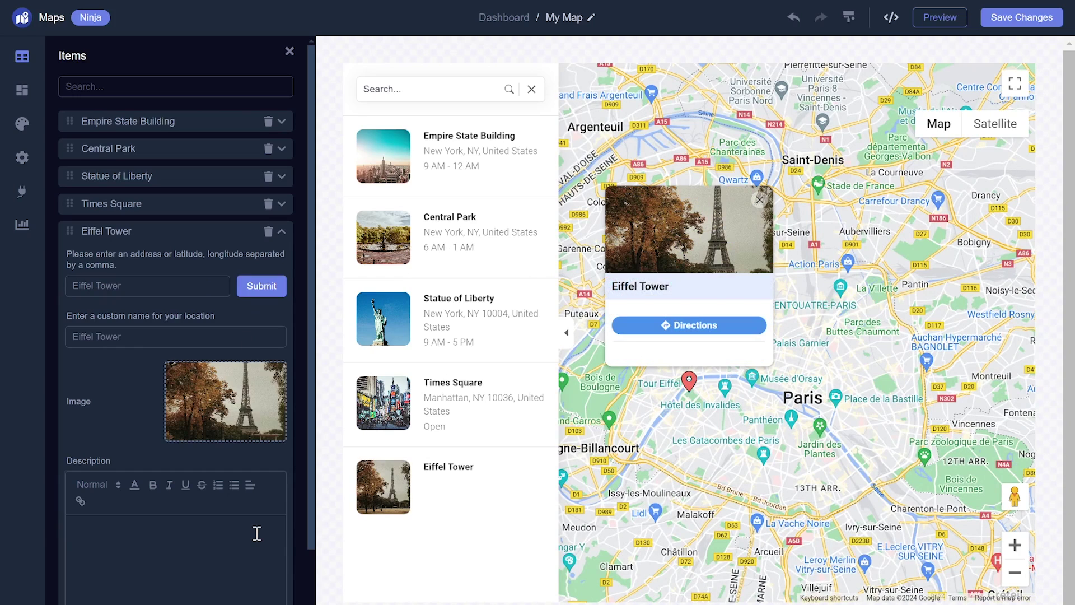
pyautogui.write('Description')
# Preview several map skins and settle on the pale light skin
pyautogui.click(22, 101)
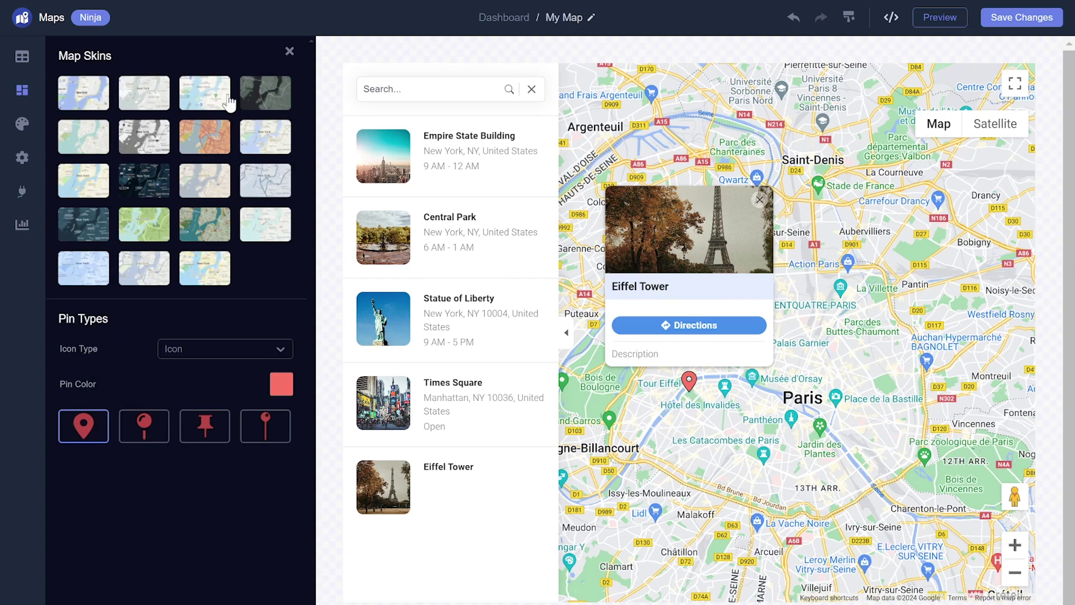
pyautogui.click(253, 99)
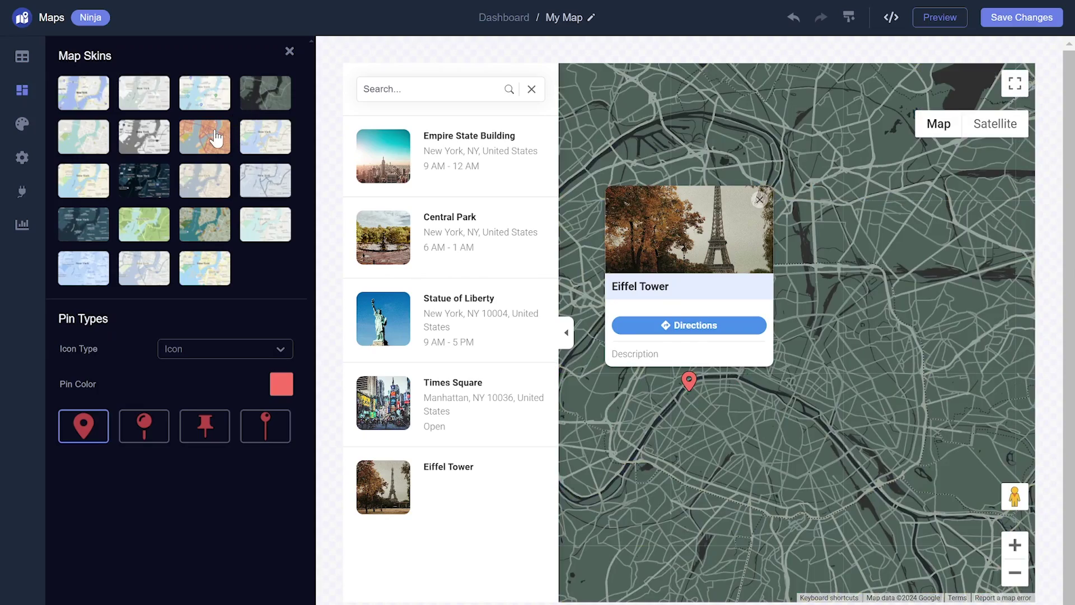
pyautogui.click(216, 138)
pyautogui.click(147, 187)
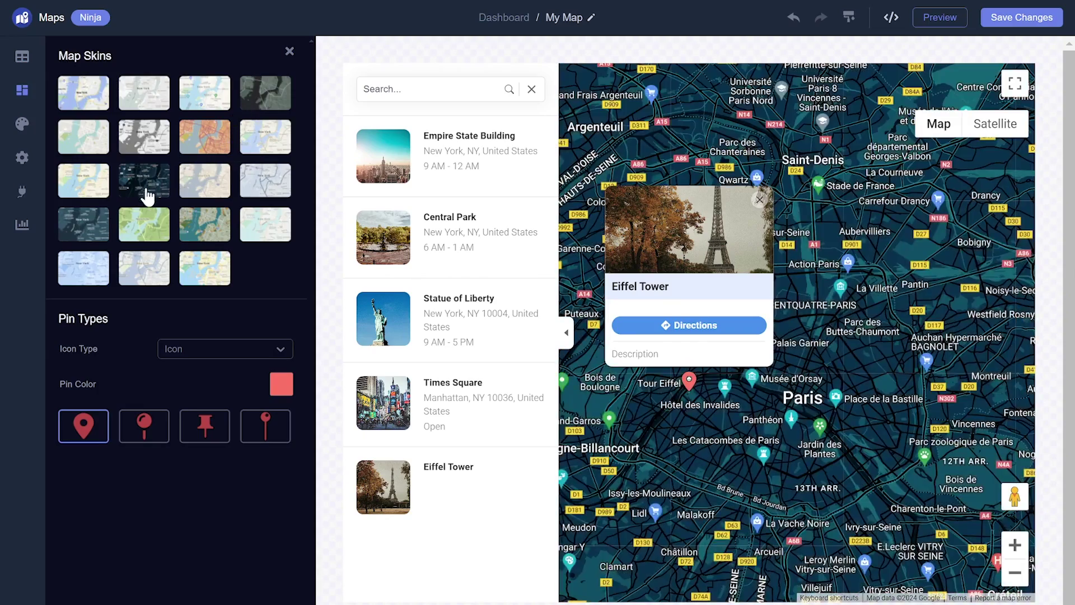
pyautogui.click(141, 248)
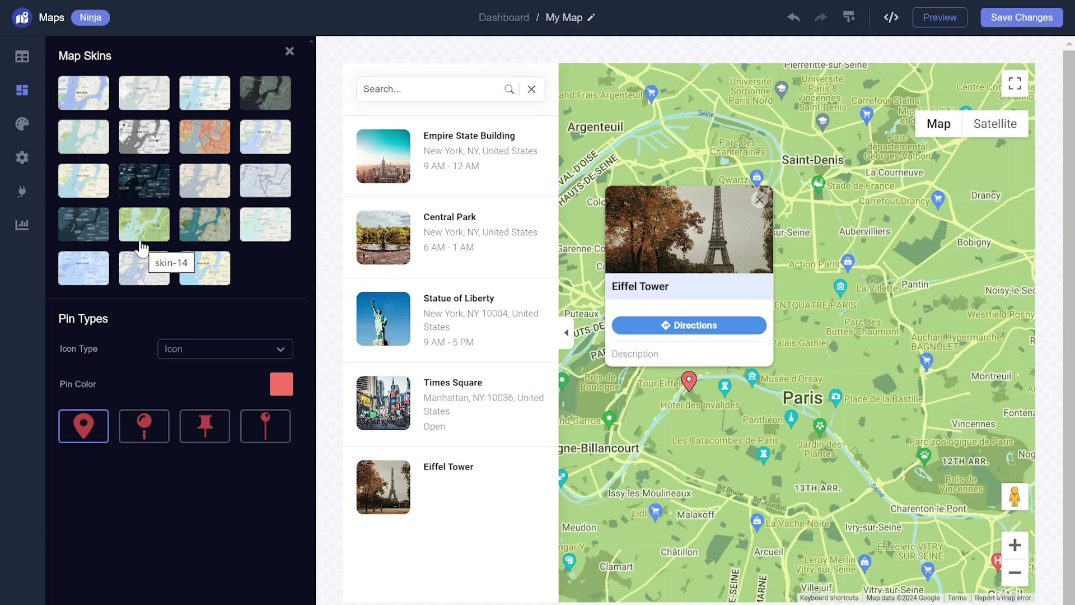
pyautogui.click(141, 283)
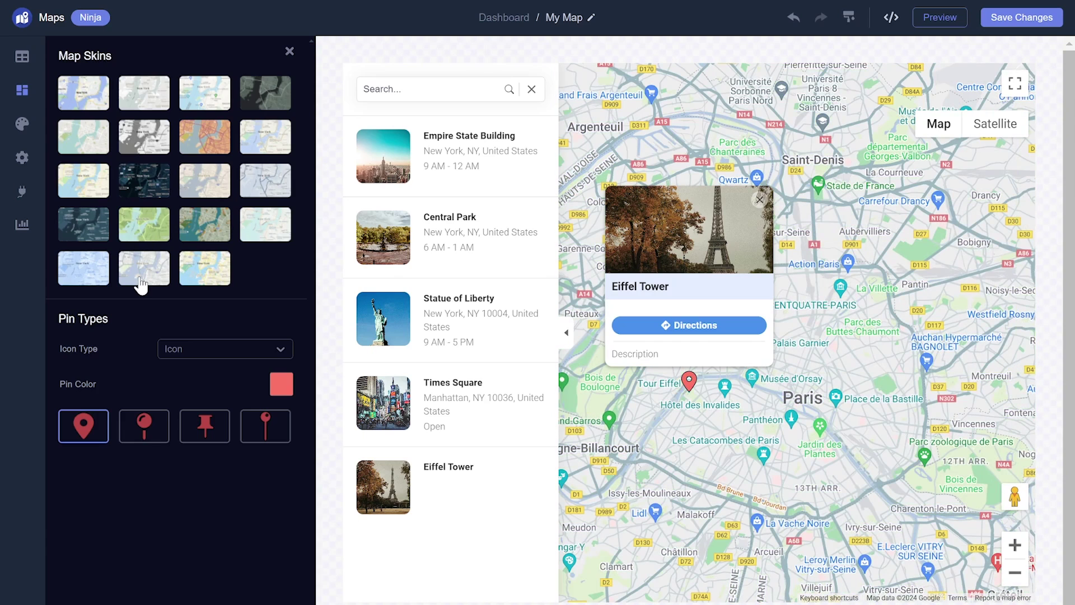
# Make the map markers pushpins in a very light pink colour
pyautogui.click(144, 424)
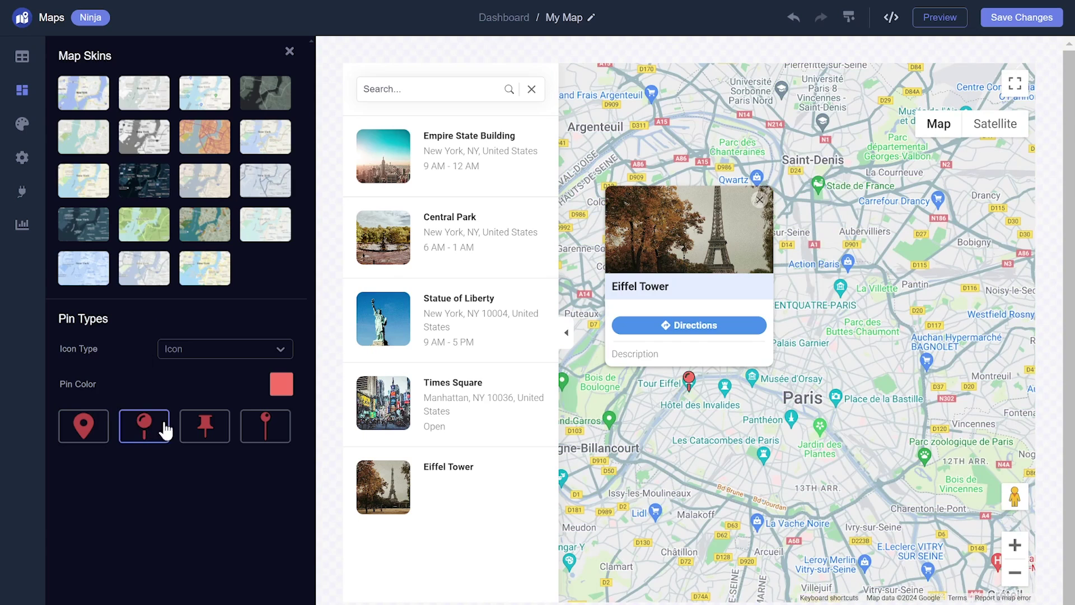
pyautogui.click(201, 425)
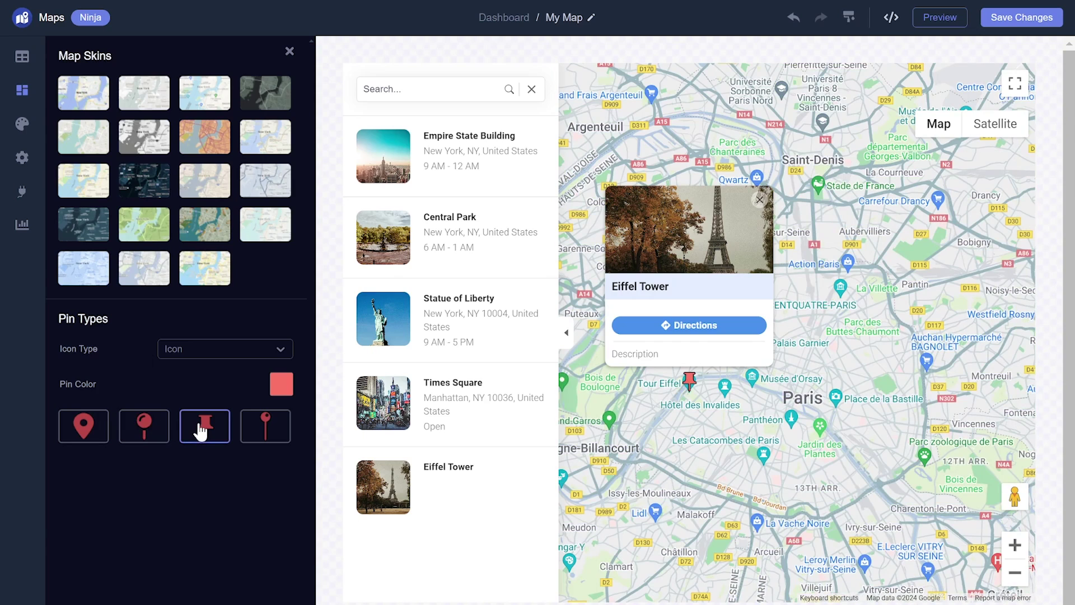
pyautogui.click(280, 392)
pyautogui.moveTo(196, 361); pyautogui.dragTo(130, 297)
pyautogui.click(157, 532)
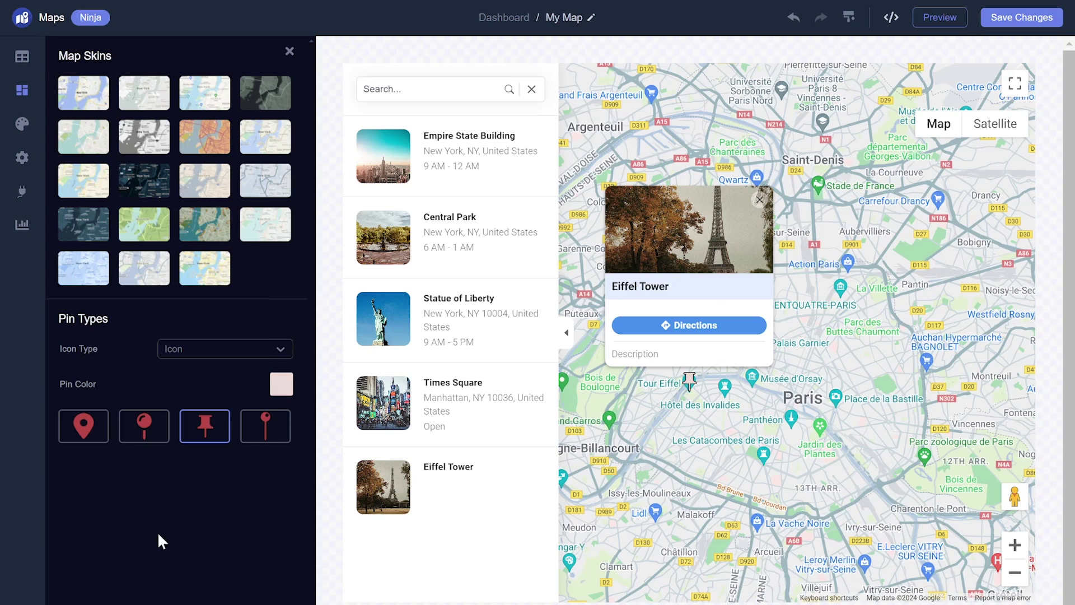
# Set the widget font to Lobster
pyautogui.click(21, 127)
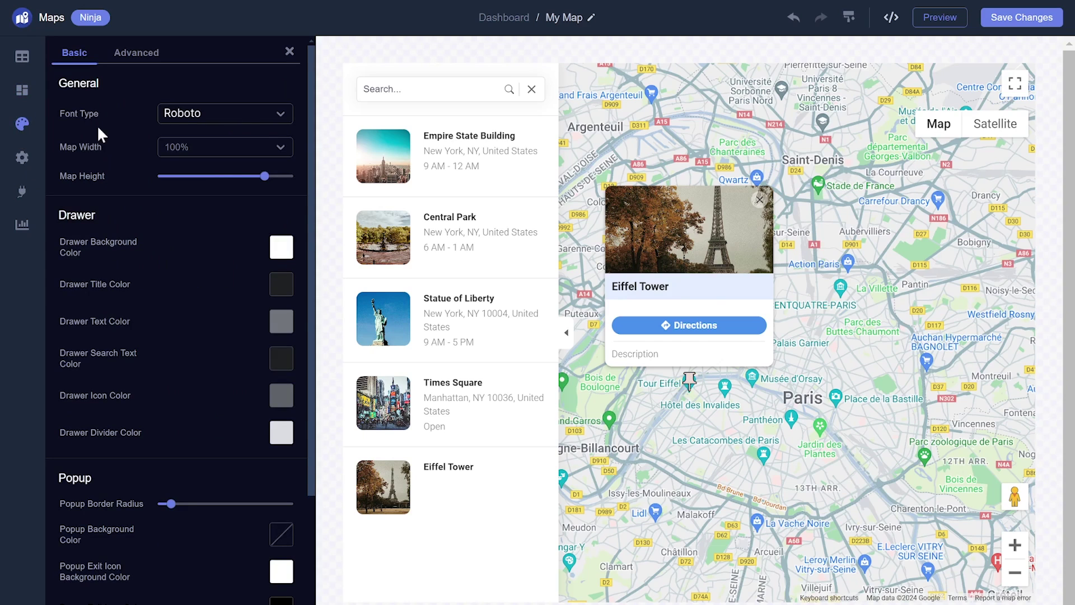
pyautogui.click(191, 113)
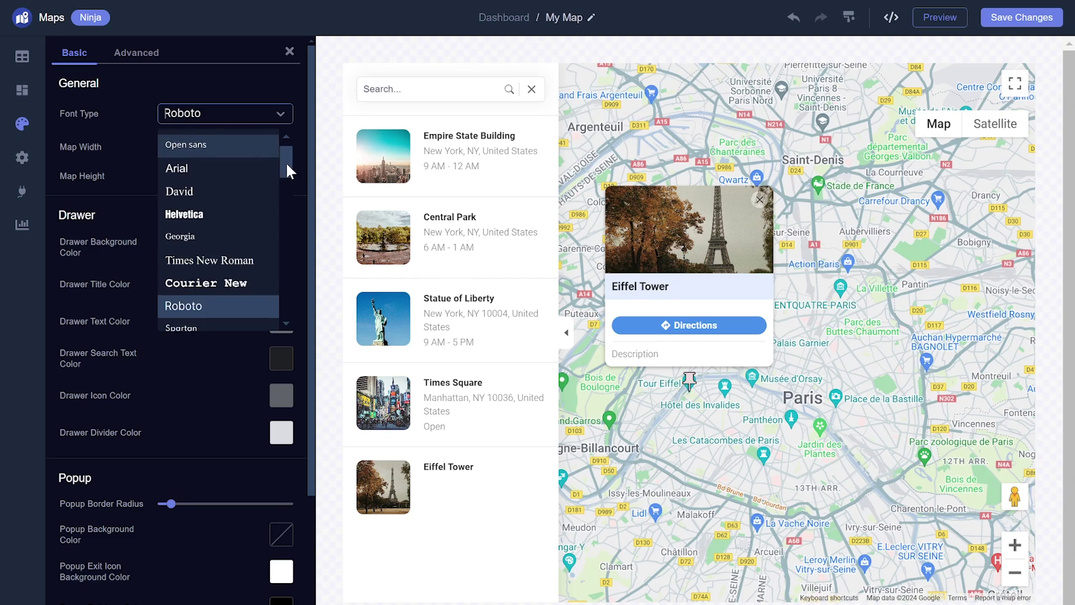
pyautogui.moveTo(286, 161); pyautogui.dragTo(278, 252)
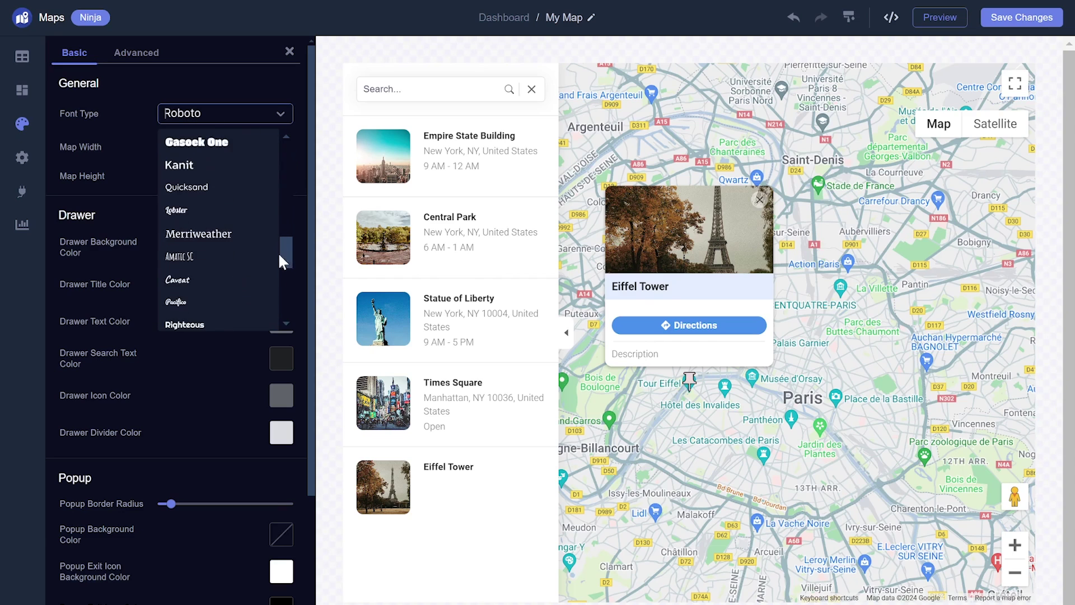
pyautogui.click(214, 208)
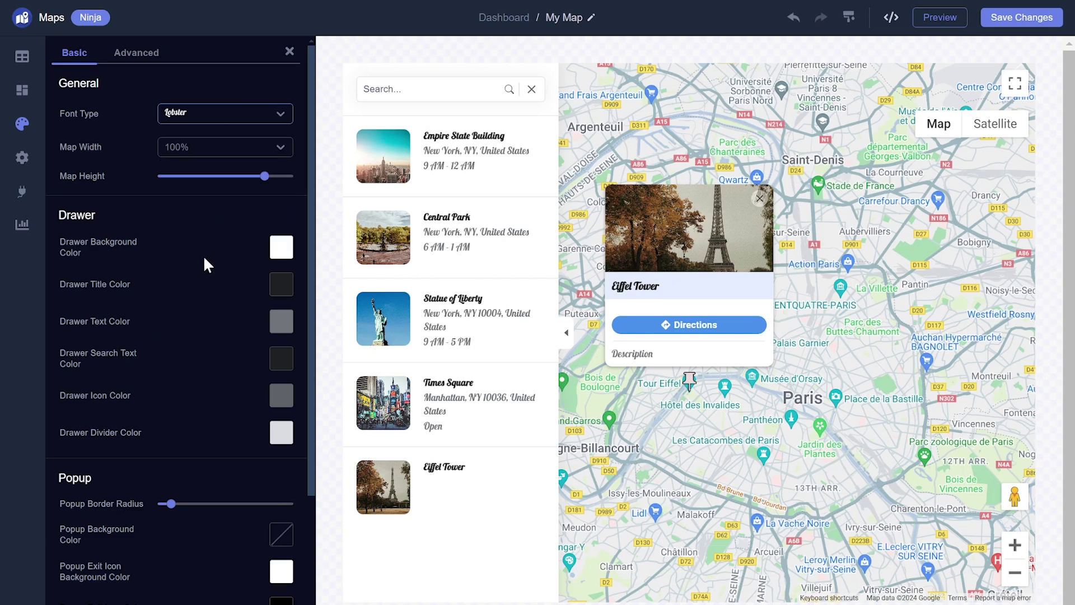
# Set the drawer background to 373434, drawer text to FFFFFF and drawer titles to 7591E6
pyautogui.click(281, 246)
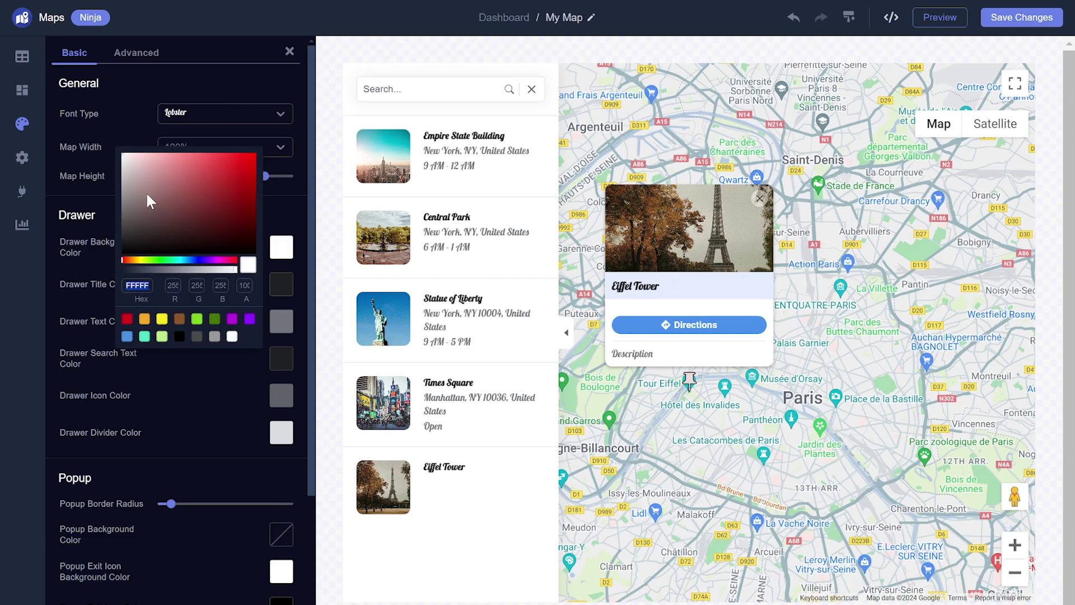
pyautogui.moveTo(130, 173); pyautogui.dragTo(128, 232)
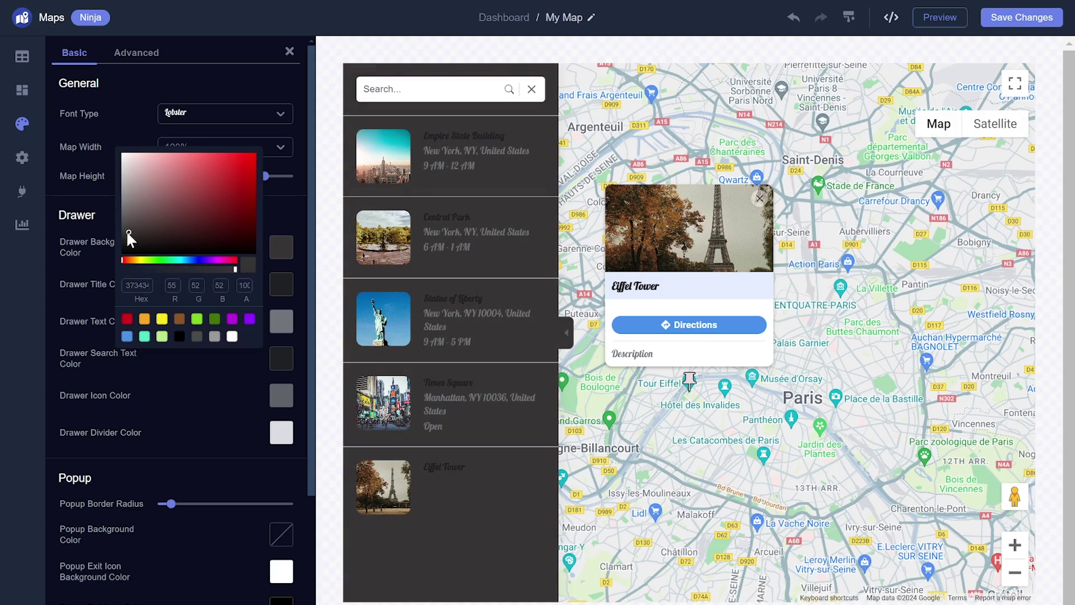
pyautogui.click(185, 421)
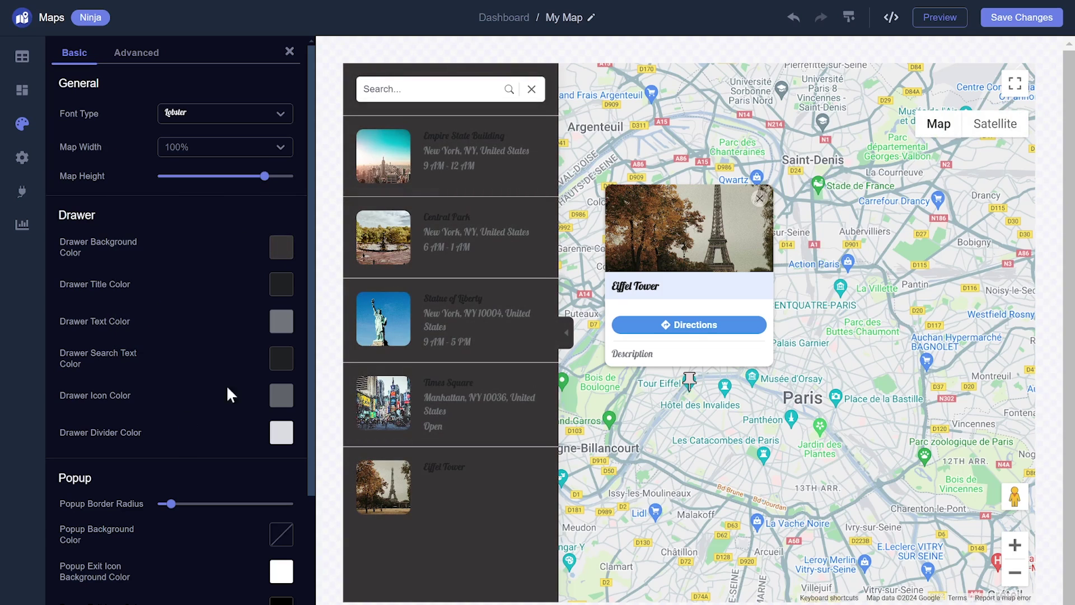
pyautogui.click(282, 321)
pyautogui.moveTo(167, 267); pyautogui.dragTo(187, 199)
pyautogui.click(275, 286)
pyautogui.click(204, 430)
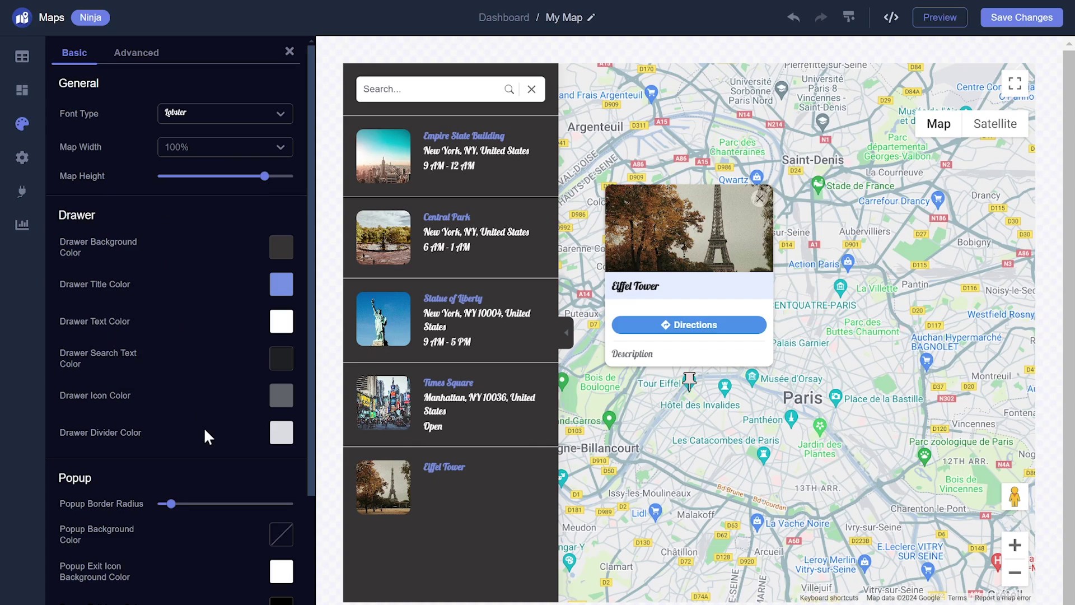
# Turn on the Traffic and Transit map layers, then return to the My Website dashboard
pyautogui.click(22, 158)
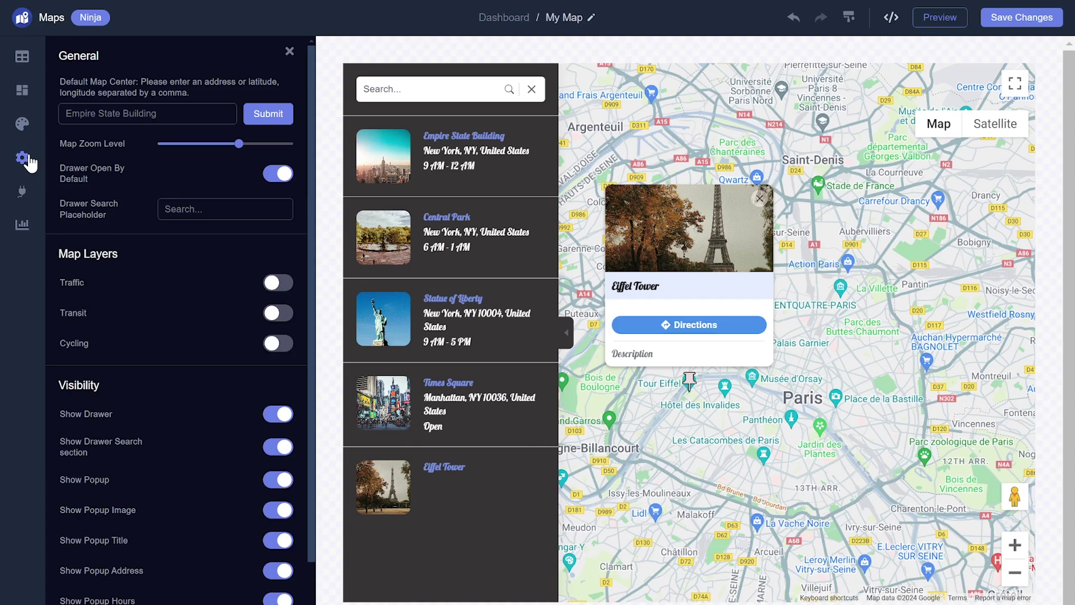
pyautogui.click(278, 285)
pyautogui.click(283, 317)
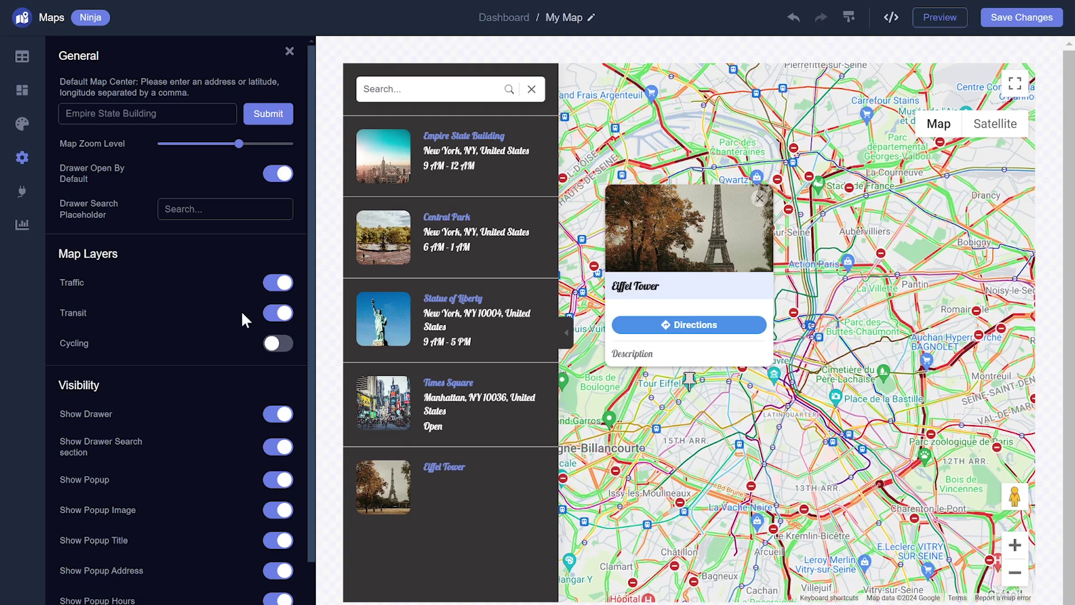
pyautogui.click(23, 193)
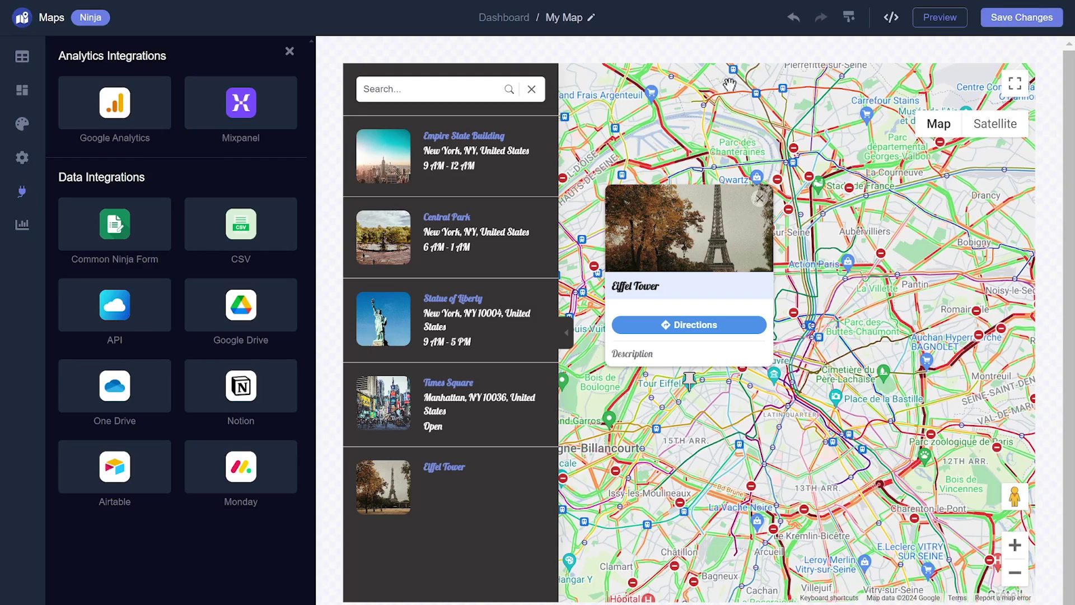
pyautogui.click(502, 18)
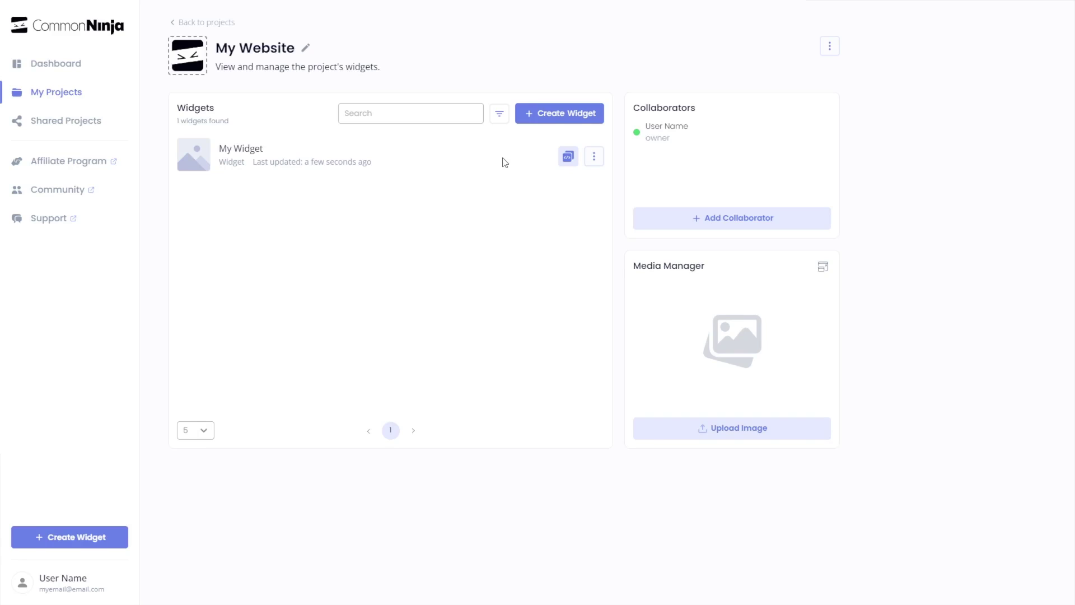
# Copy the map widget's installation code from its embed dialog
pyautogui.click(569, 158)
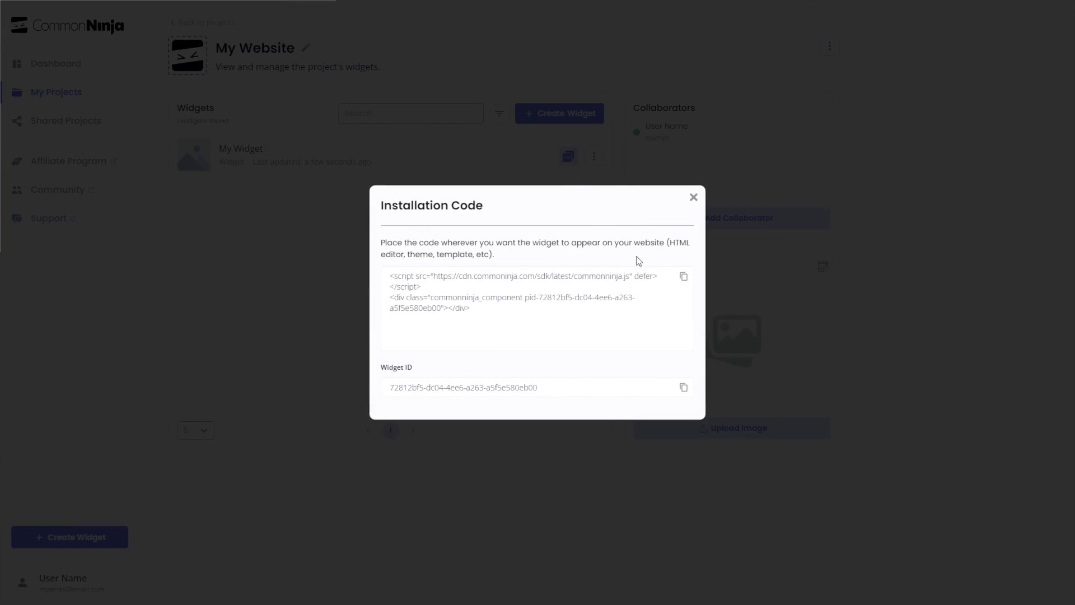
pyautogui.click(684, 277)
pyautogui.click(694, 198)
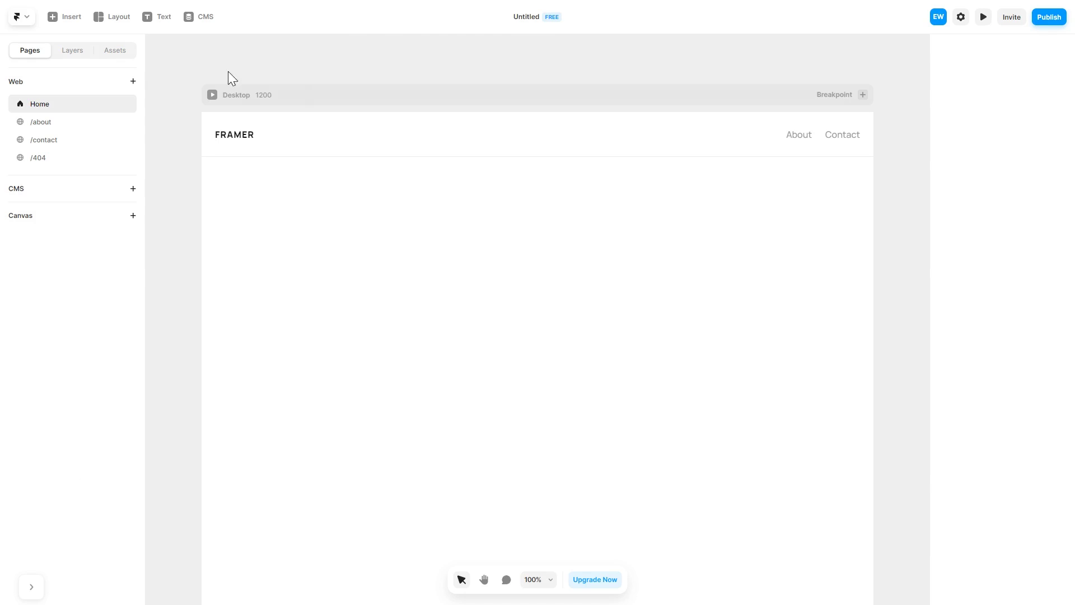
# Place a 600×400 HTML Embed on the Home page and paste the widget code into it
pyautogui.click(78, 23)
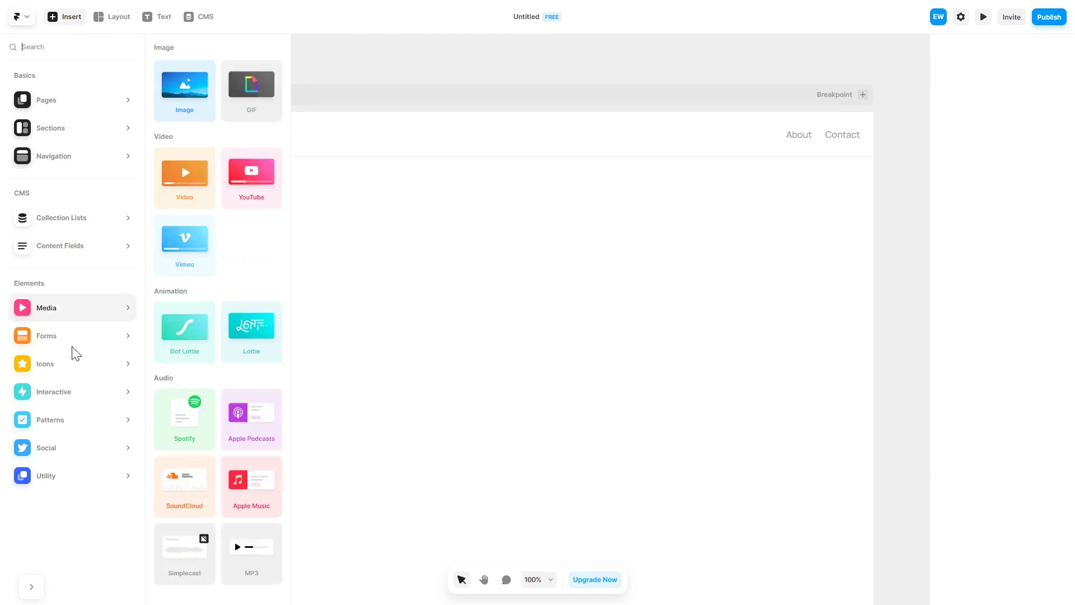
pyautogui.moveTo(106, 486)
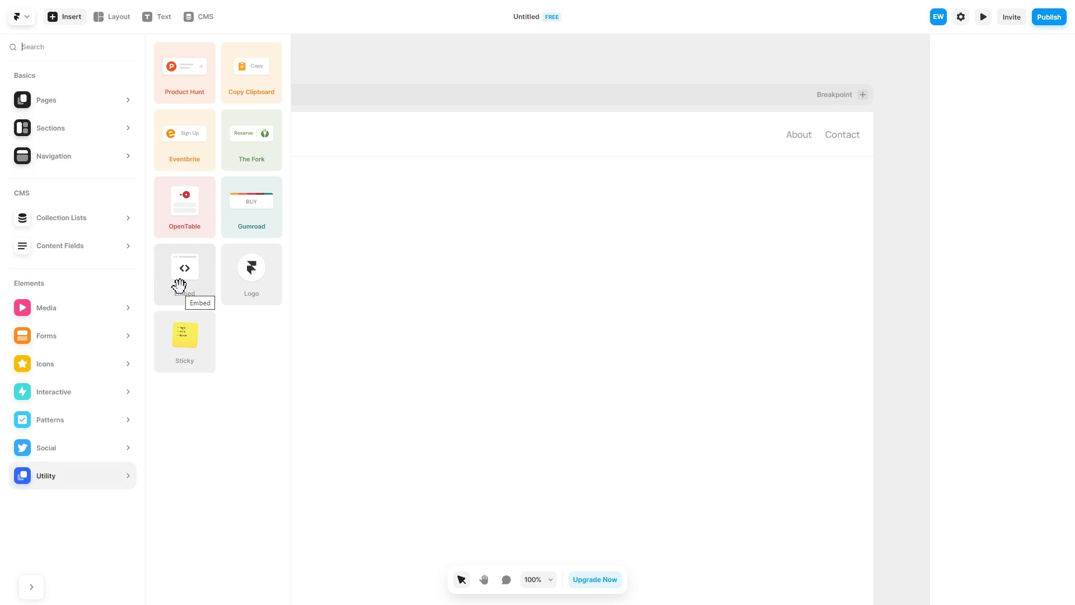
pyautogui.moveTo(179, 286); pyautogui.dragTo(521, 369)
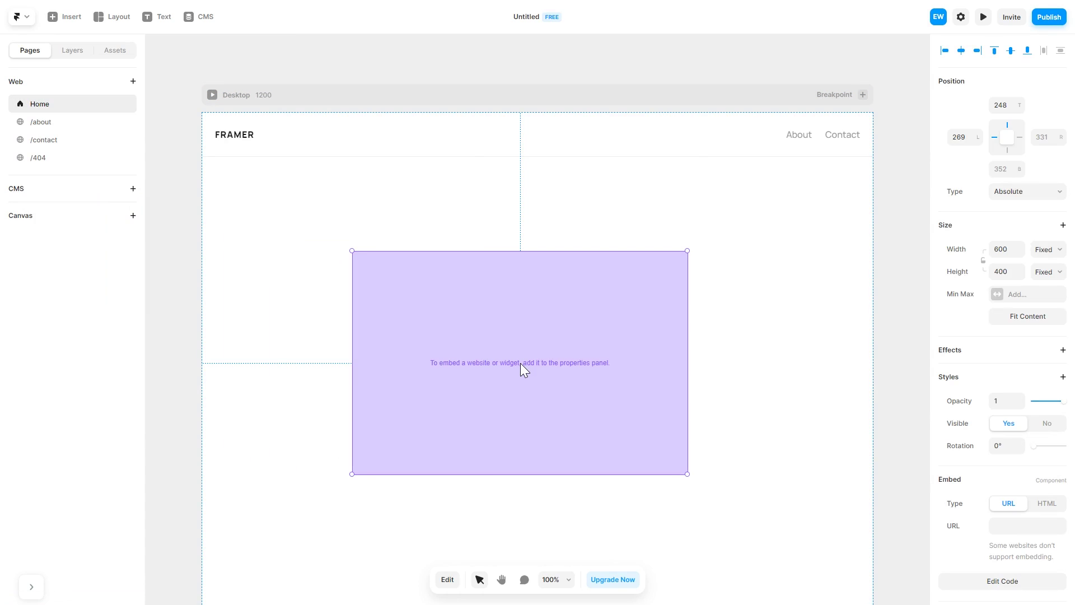
pyautogui.click(1055, 508)
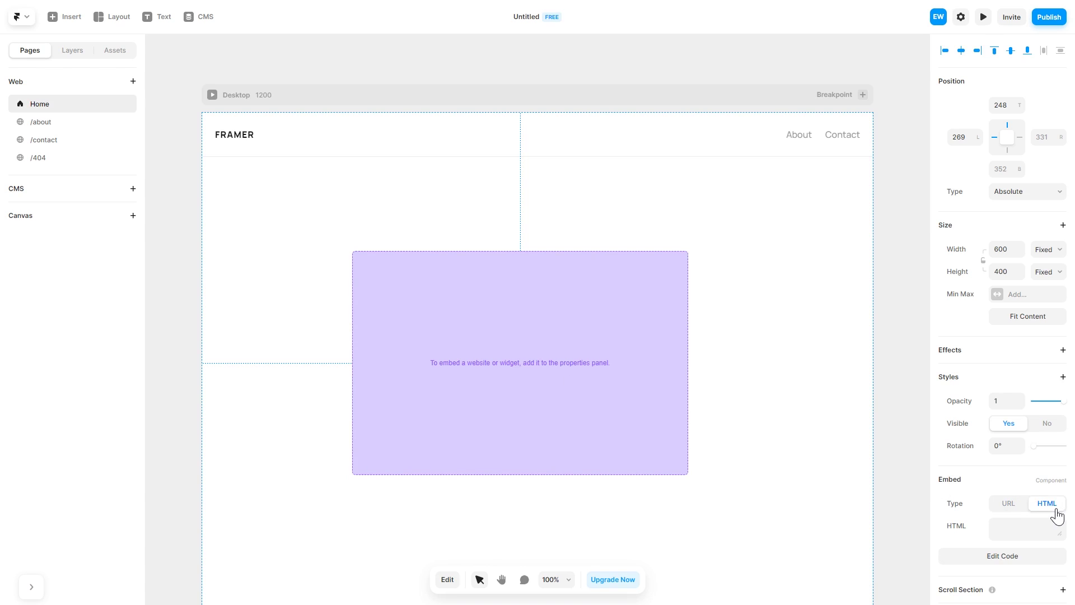
pyautogui.click(1053, 521)
pyautogui.hotkey('ctrl', 'v')
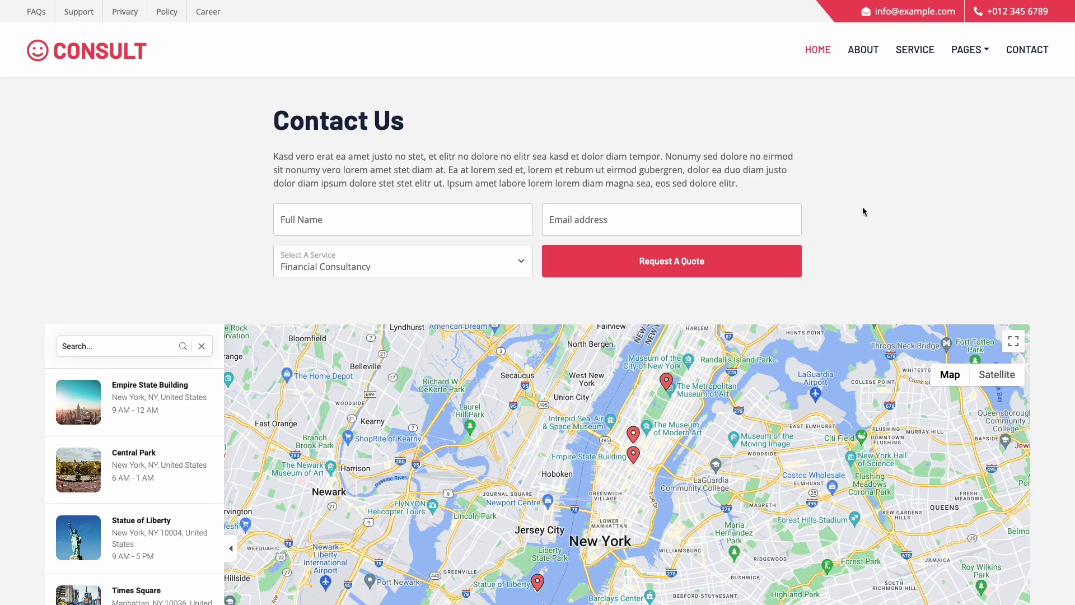
# Open the Statue of Liberty, then Empire State Building popups on the Consult map and pan it
pyautogui.scroll(-4, 862, 212)
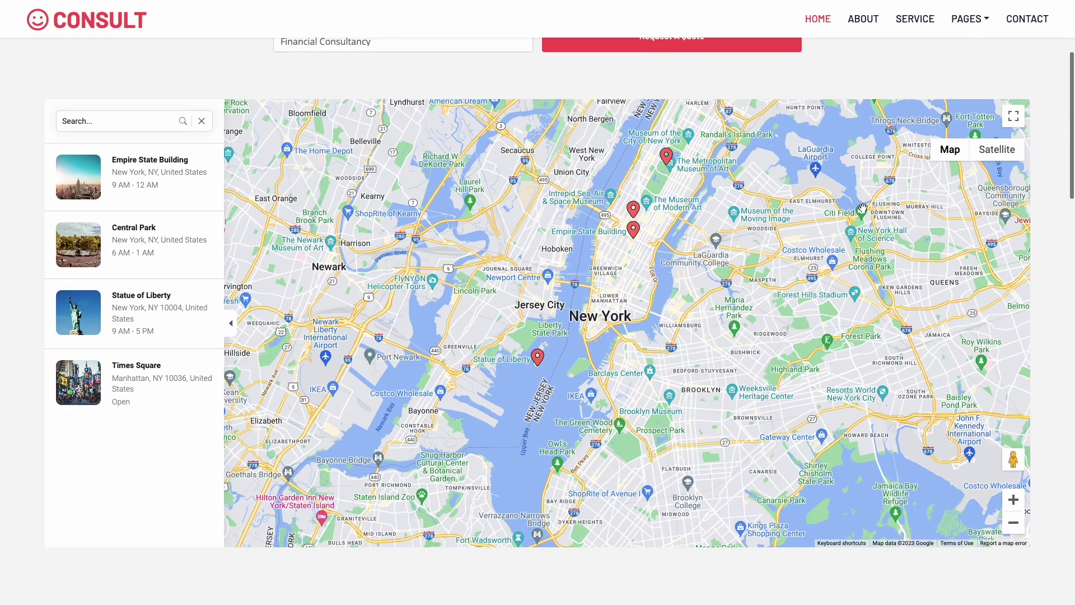
pyautogui.click(181, 297)
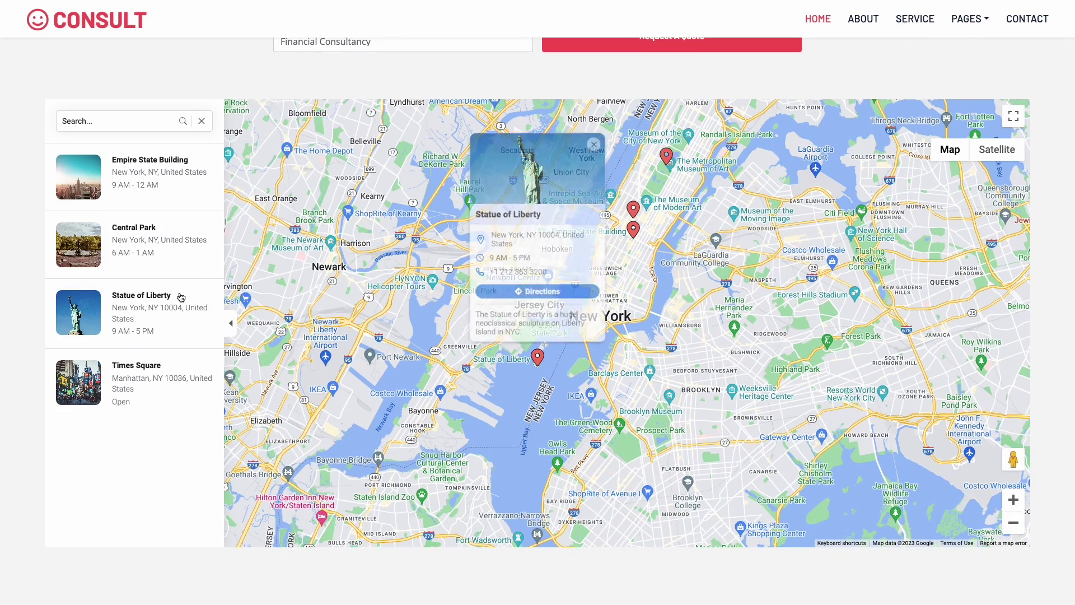
pyautogui.click(162, 185)
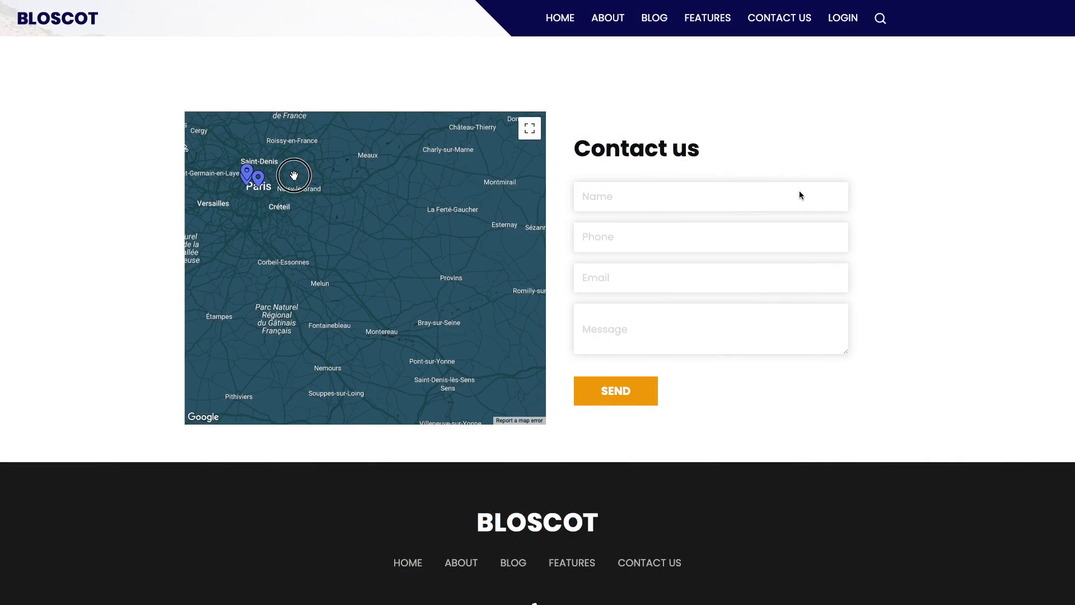
pyautogui.moveTo(292, 175); pyautogui.dragTo(392, 283)
# Zoom the Bloscot Paris map and open the Notre-Dame, then Eiffel Tower popups
pyautogui.scroll(3, 369, 294)
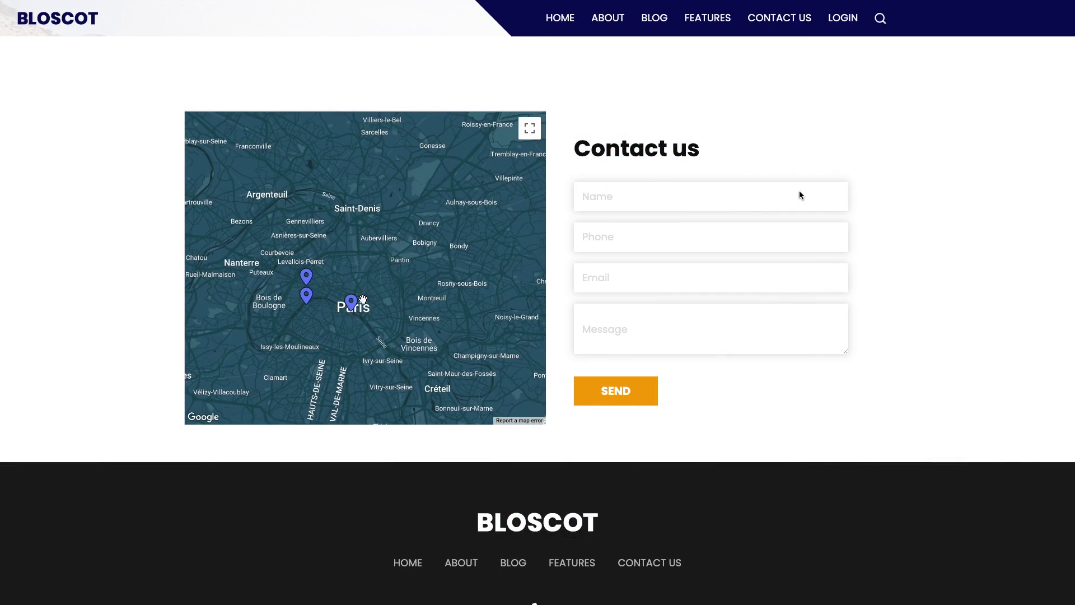
pyautogui.click(352, 303)
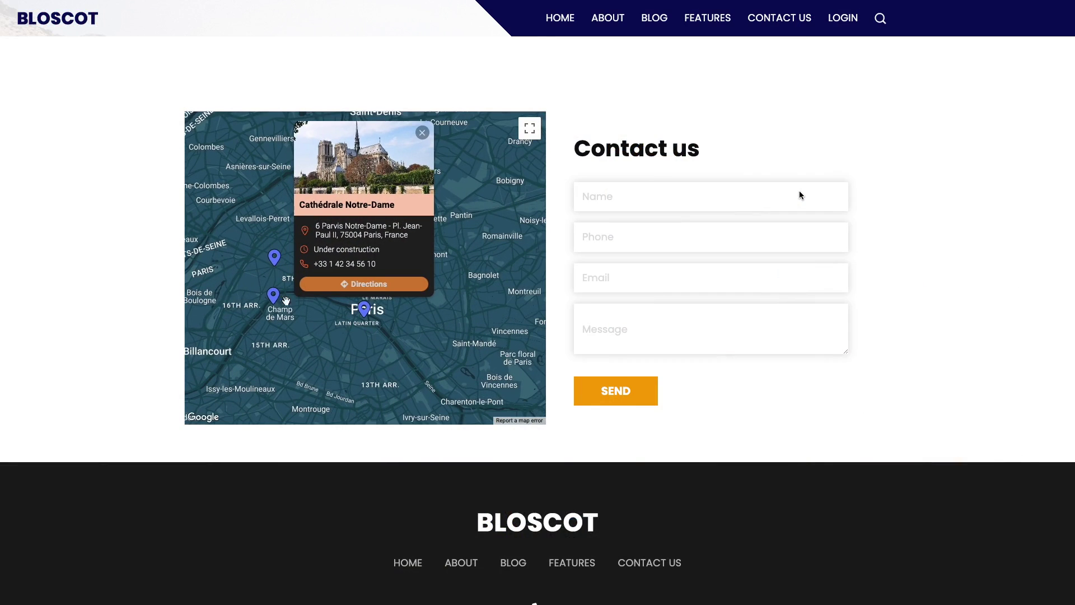
pyautogui.click(273, 297)
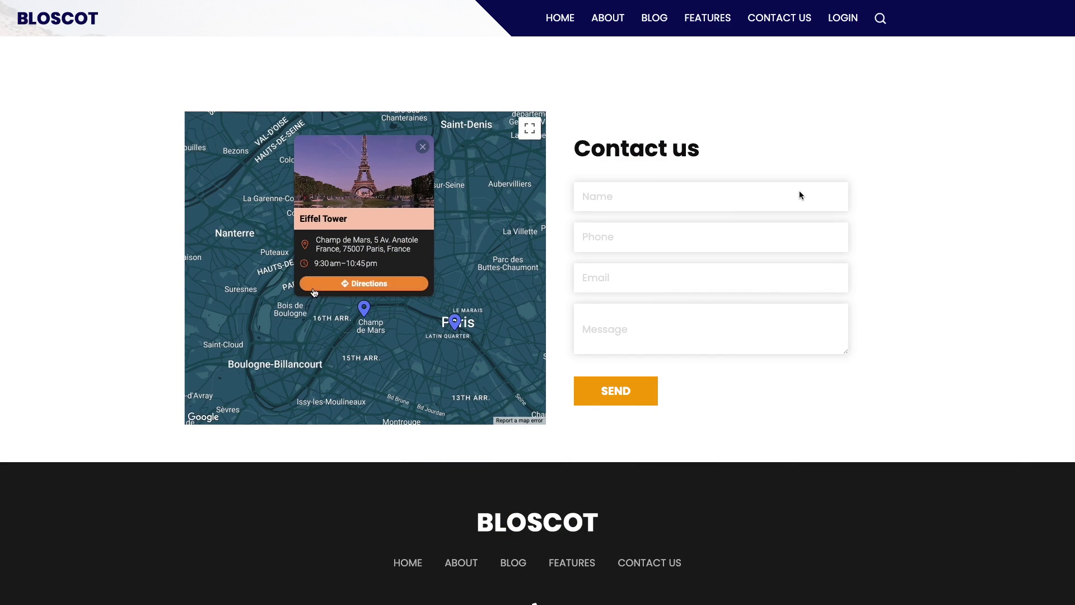